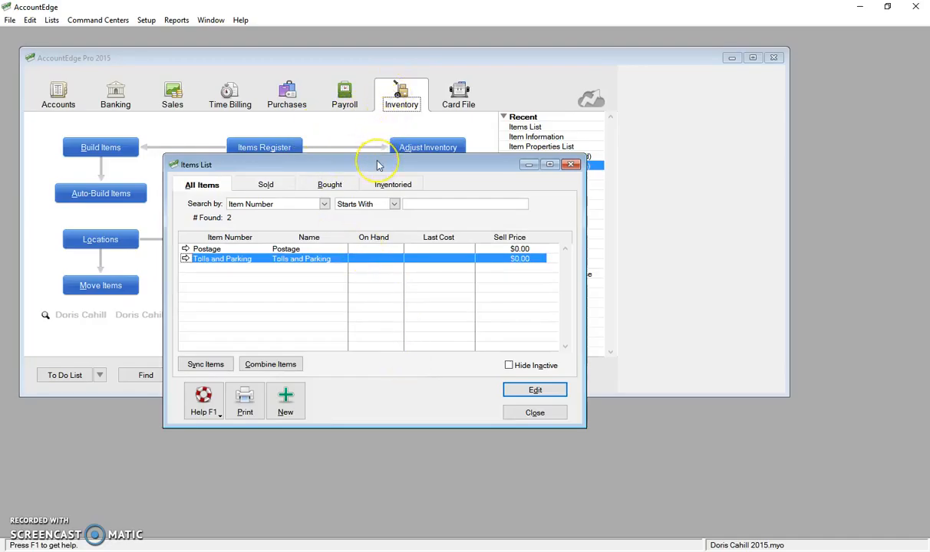
# Step: Create a new inventory item with "Super T Shirts" as both its item number and name
pyautogui.moveTo(377, 165); pyautogui.dragTo(303, 159)
pyautogui.click(238, 392)
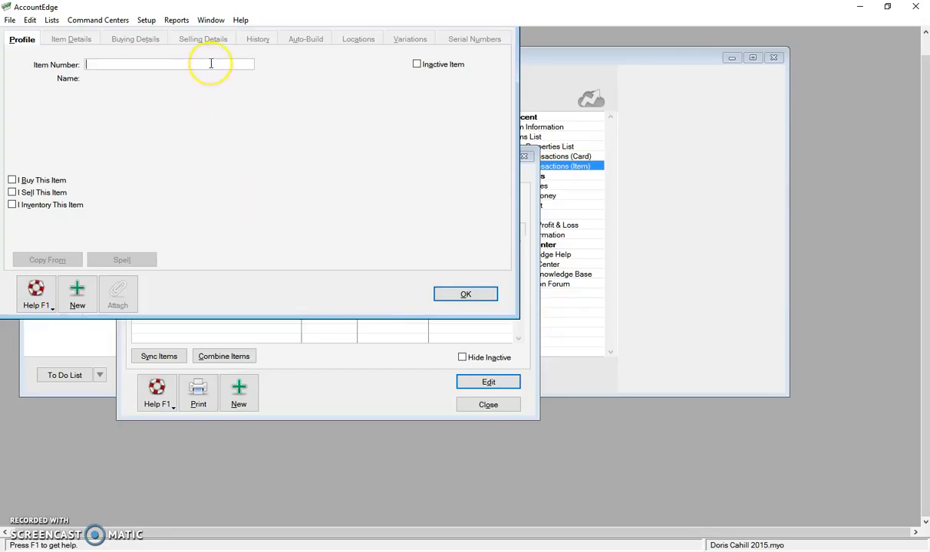
pyautogui.write('Super T Shirts')
pyautogui.press('Tab')
pyautogui.write('Super T Shirts')
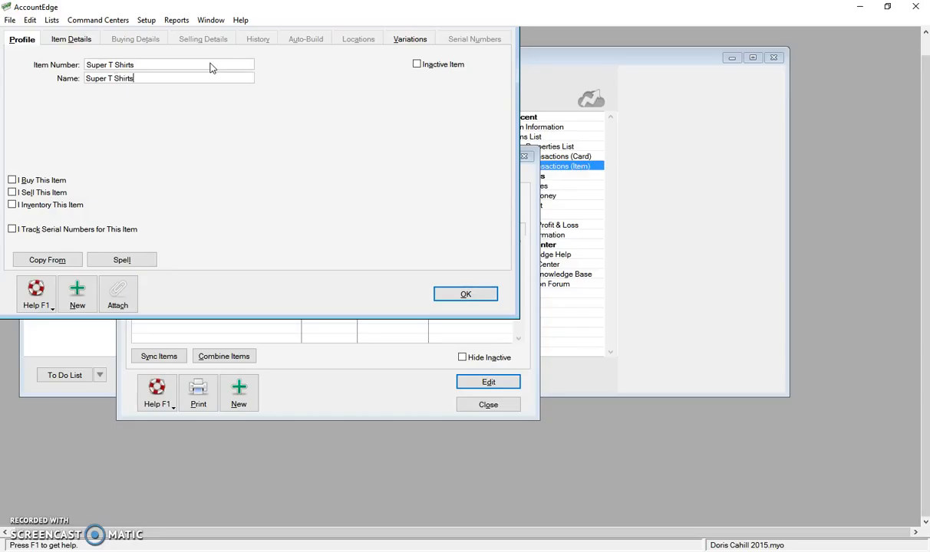
pyautogui.press('Tab')
# Step: Mark the Super T Shirts item as bought, sold and inventoried
pyautogui.click(12, 181)
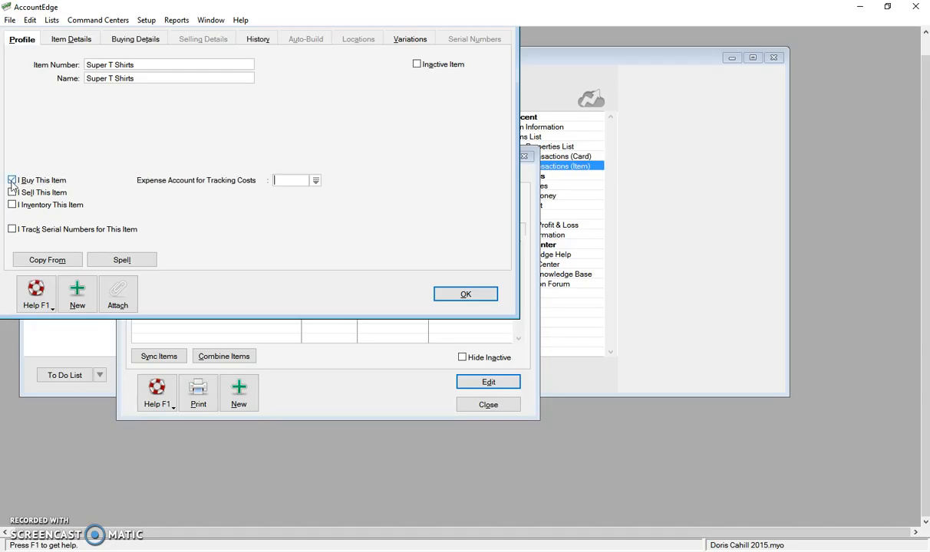
pyautogui.click(12, 193)
pyautogui.click(13, 205)
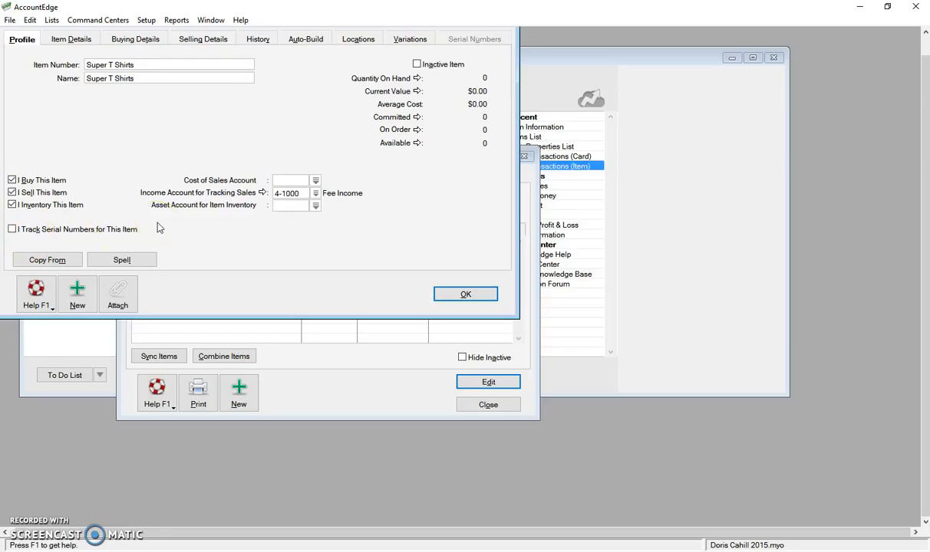
# Step: Assign Discounts Given as the item's cost of sales account and Inventory as its asset account
pyautogui.click(245, 191)
pyautogui.click(315, 181)
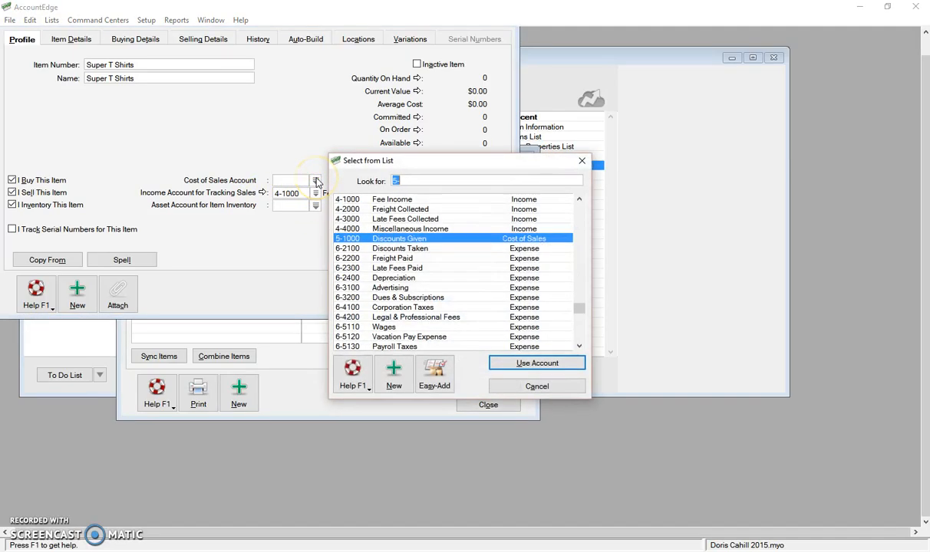
pyautogui.doubleClick(395, 238)
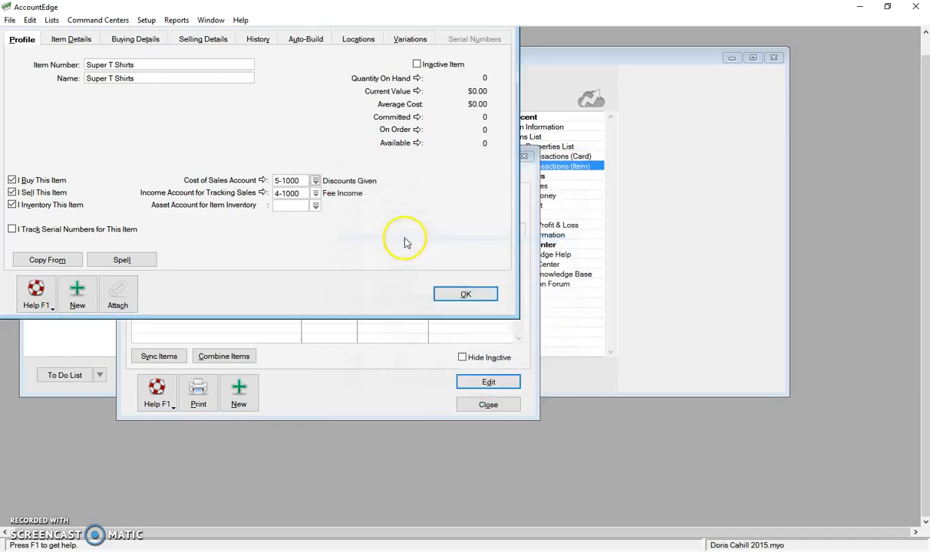
pyautogui.click(314, 207)
pyautogui.doubleClick(416, 279)
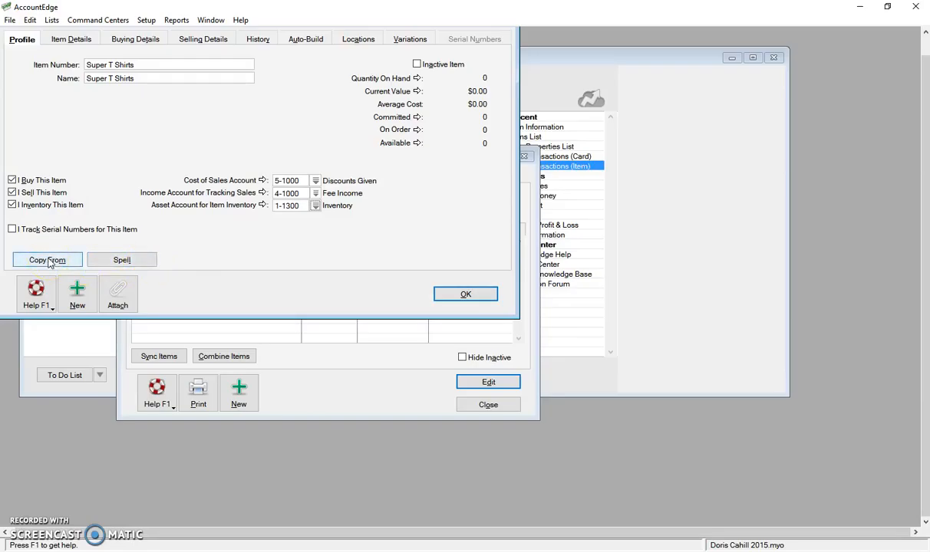
# Step: Link the picture Lily.jpg to the first picture slot in the item's details
pyautogui.click(33, 313)
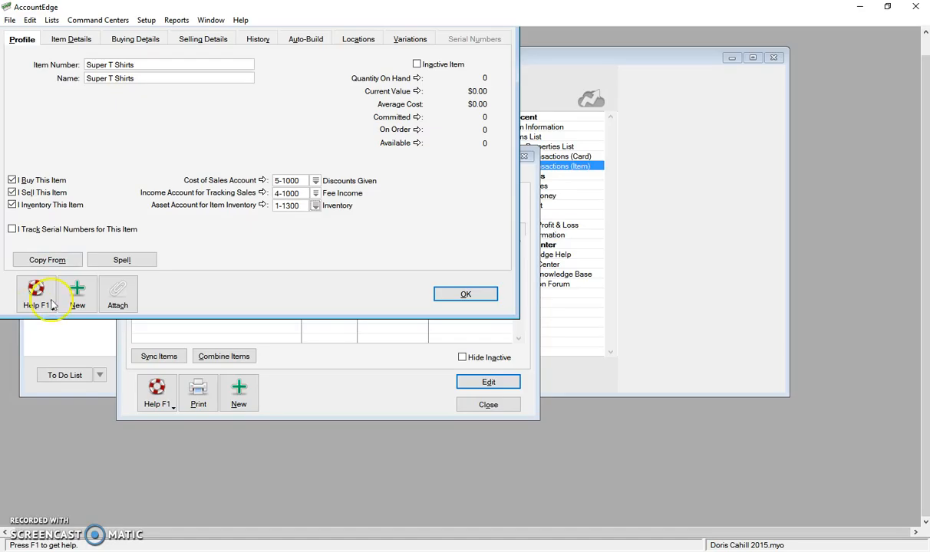
pyautogui.click(90, 43)
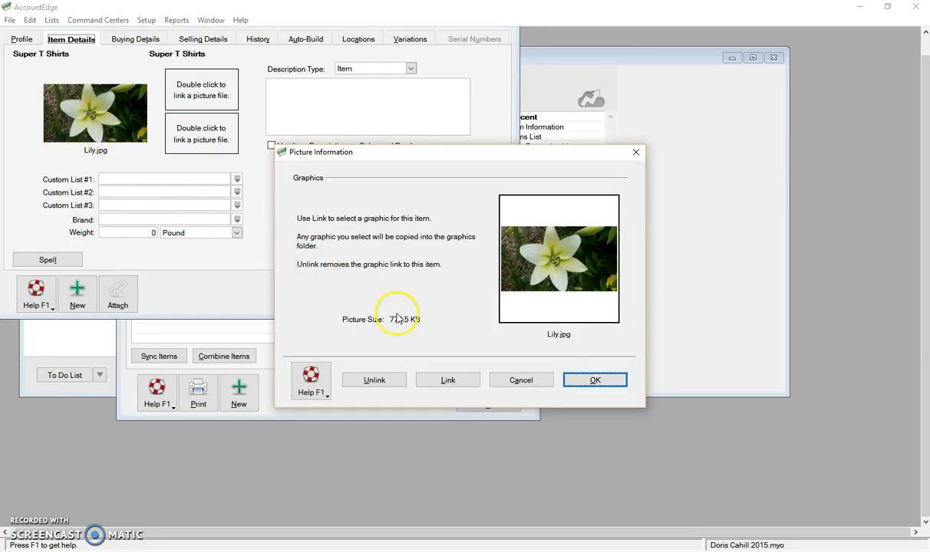
pyautogui.click(595, 382)
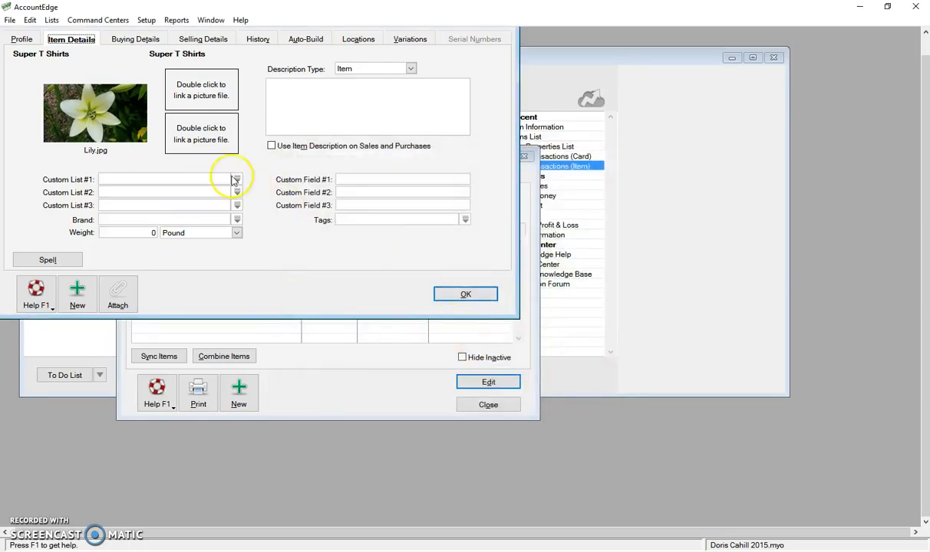
# Step: Create a brand named "Super Brand" and assign it to the Super T Shirts item
pyautogui.click(237, 220)
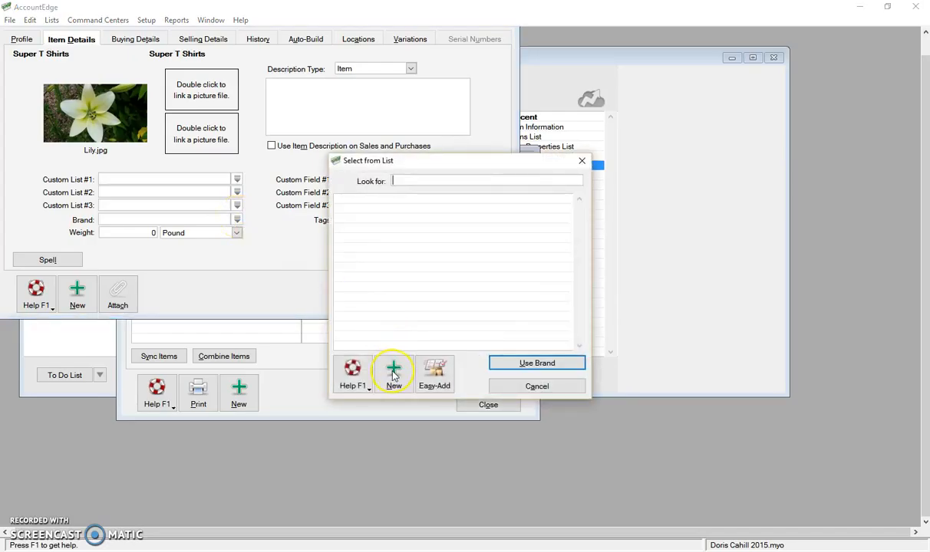
pyautogui.click(394, 373)
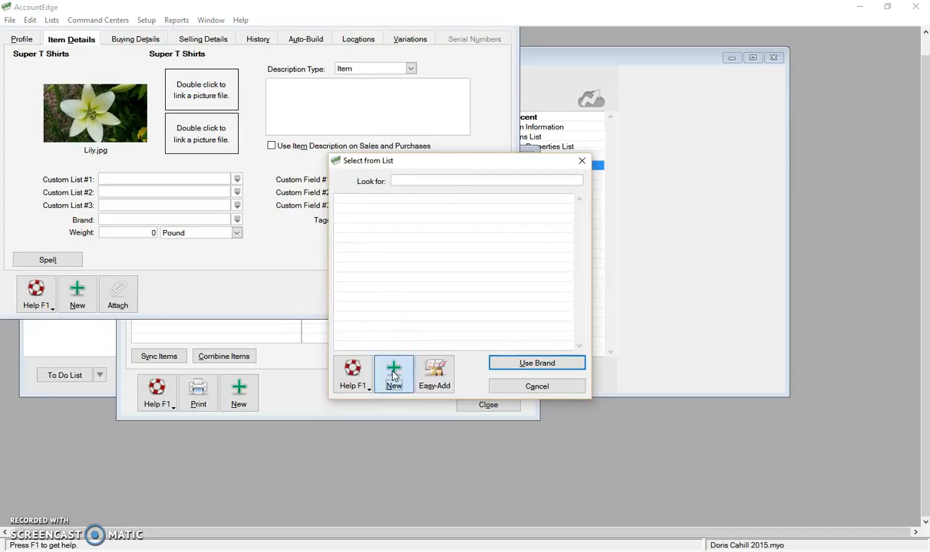
pyautogui.click(216, 119)
pyautogui.write('Super Brand')
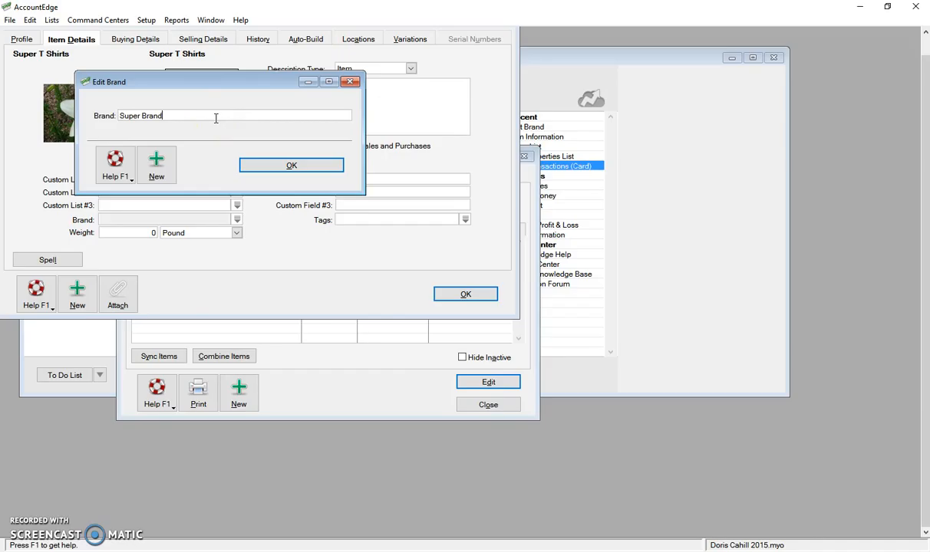
pyautogui.click(270, 165)
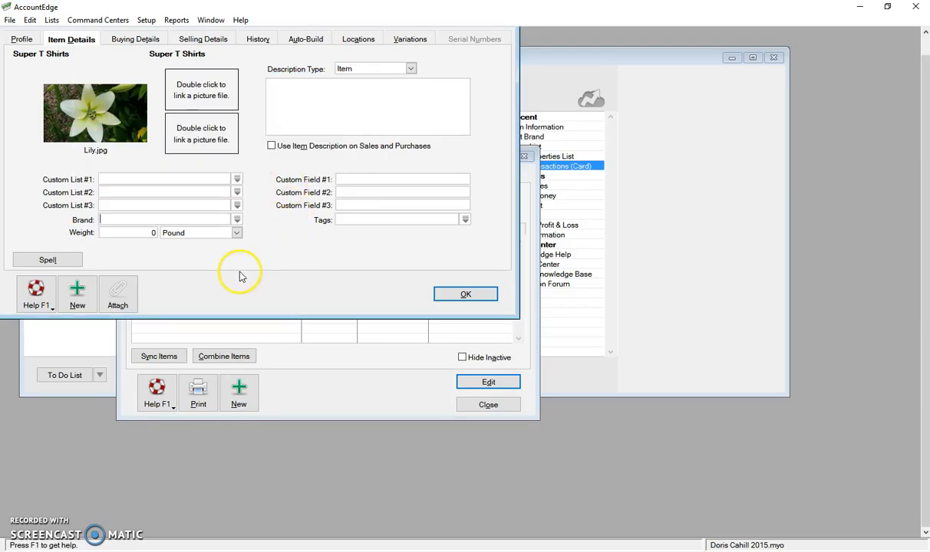
pyautogui.click(236, 220)
pyautogui.doubleClick(378, 205)
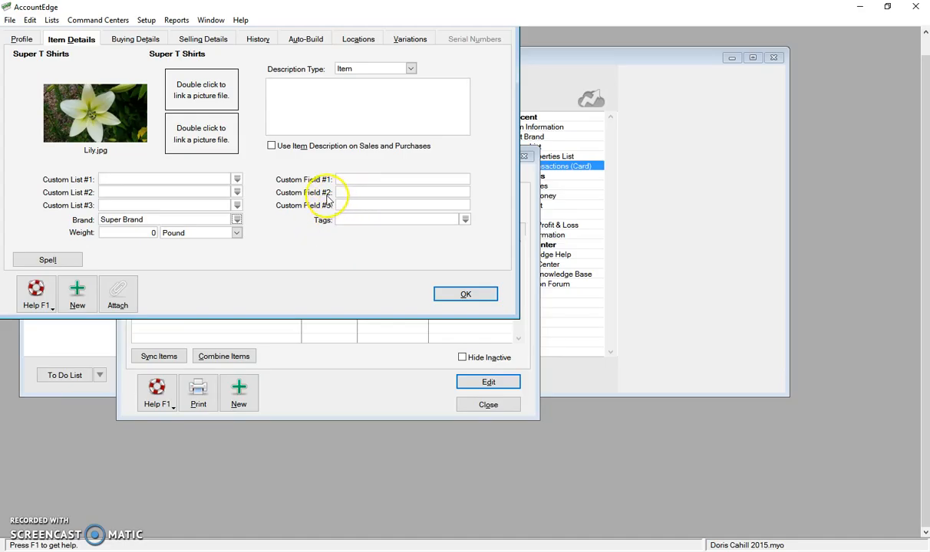
# Step: Examine the standard cost, sales tax and restocking alert settings in the item's buying details
pyautogui.click(145, 40)
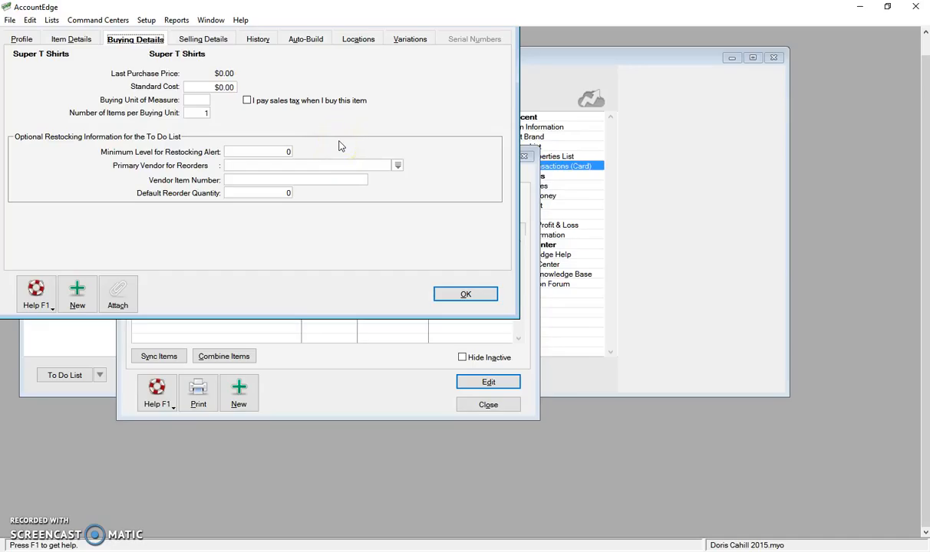
pyautogui.click(232, 88)
pyautogui.click(259, 151)
pyautogui.click(212, 87)
pyautogui.click(257, 112)
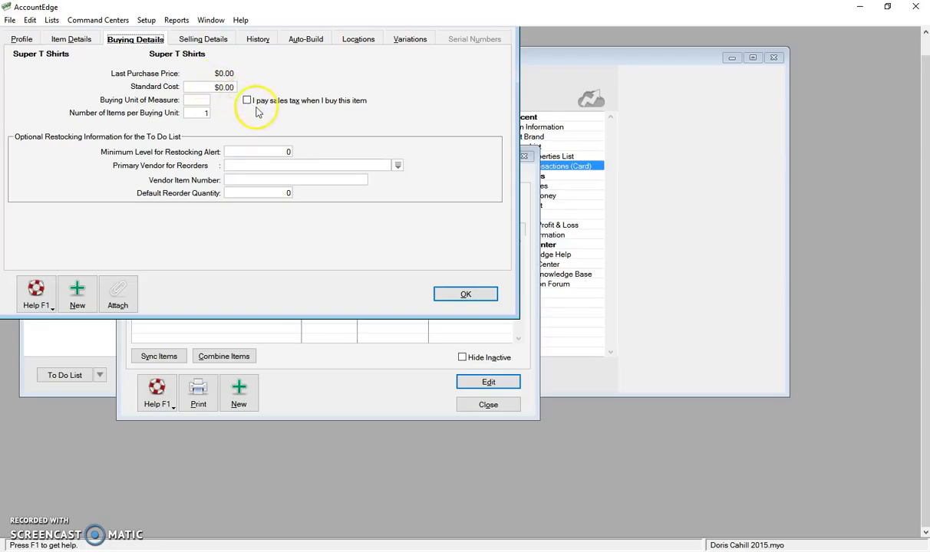
pyautogui.click(244, 102)
pyautogui.click(263, 152)
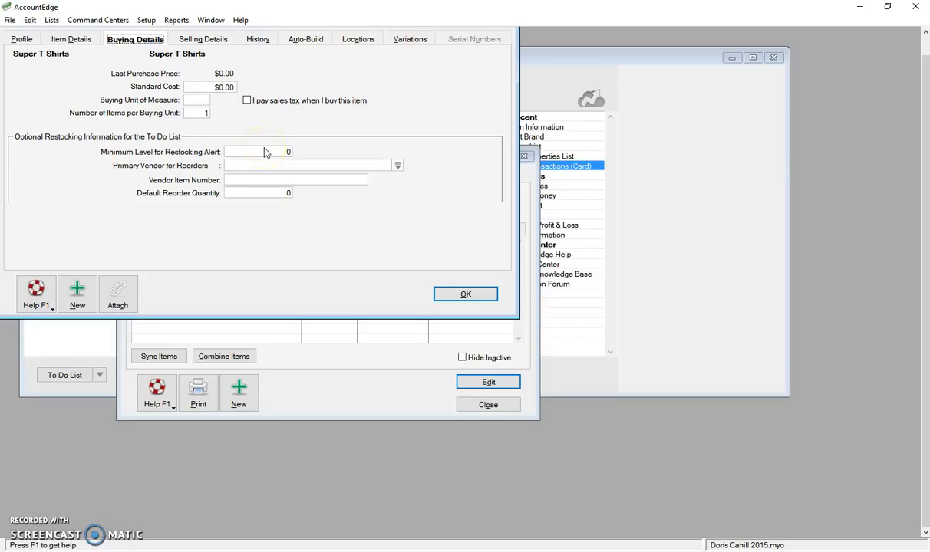
pyautogui.click(266, 151)
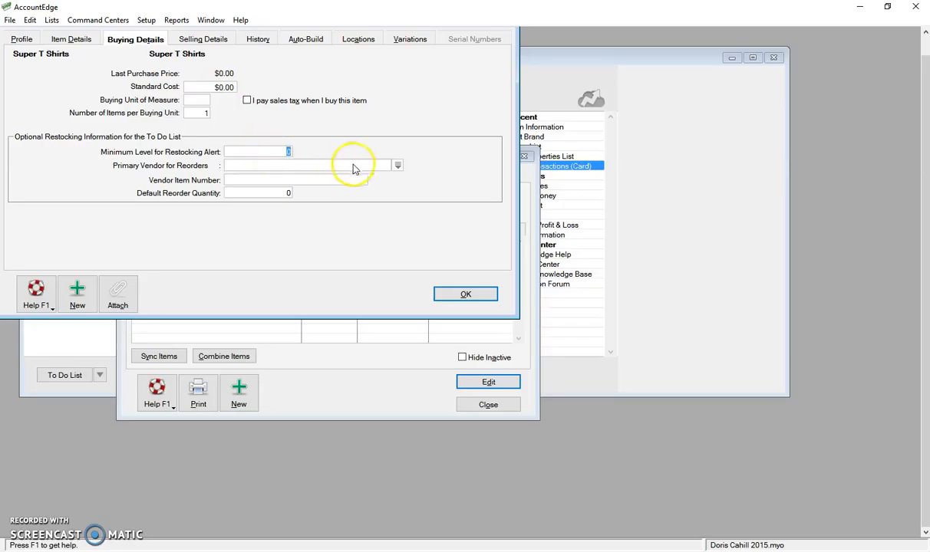
# Step: Set the item's primary reorder vendor to Vendor, Sample, with vendor item number "vendor" and default reorder quantity 100
pyautogui.click(397, 166)
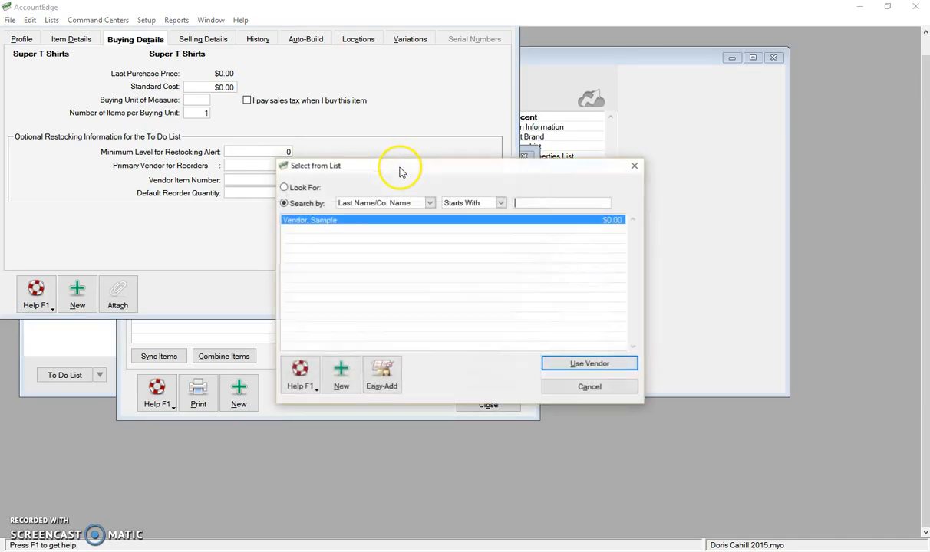
pyautogui.doubleClick(375, 220)
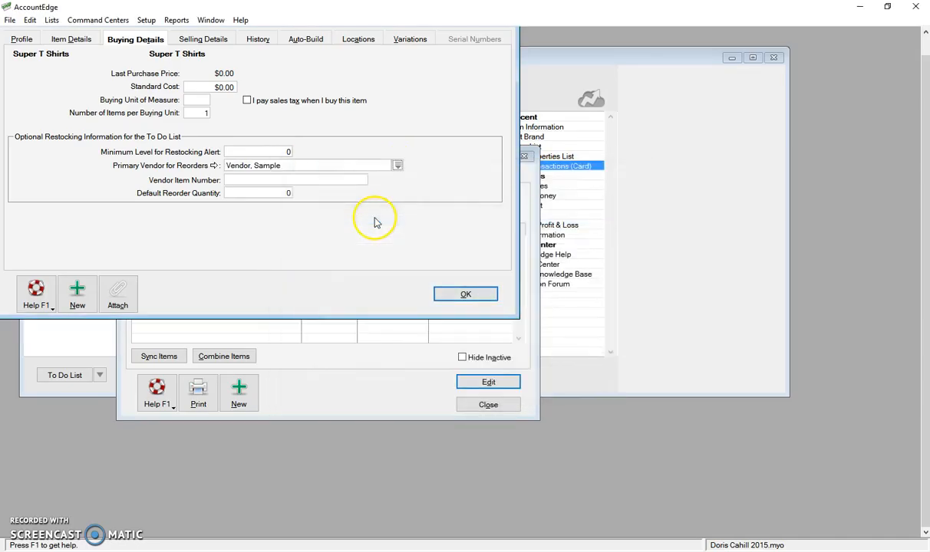
pyautogui.click(260, 179)
pyautogui.write('vendor')
pyautogui.click(282, 195)
pyautogui.write('100')
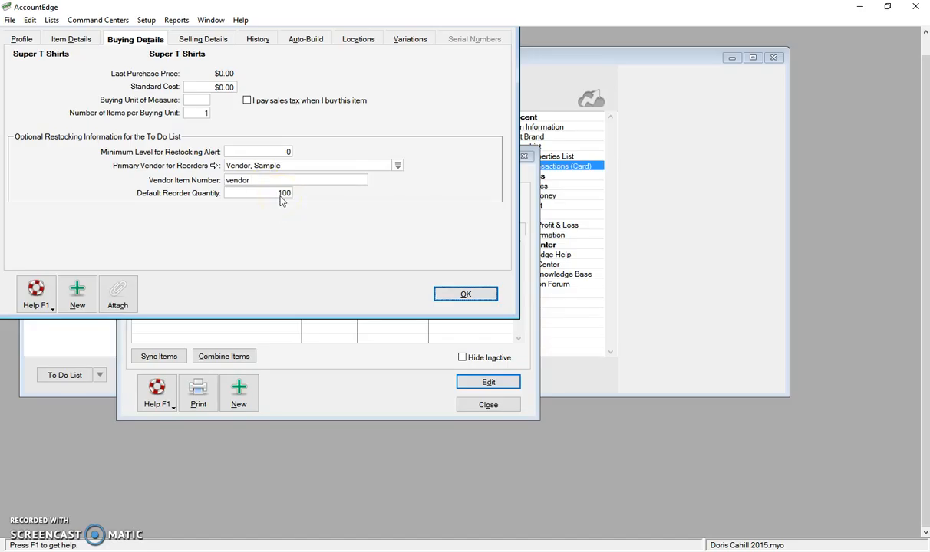
# Step: Set the item's base selling price to $20.00, with sales tax collected and web store selling enabled
pyautogui.click(218, 42)
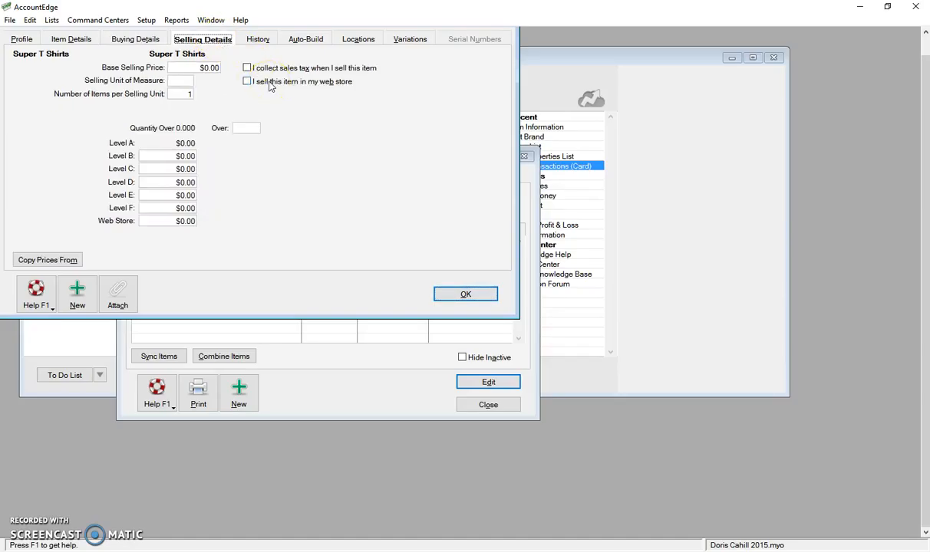
pyautogui.click(197, 67)
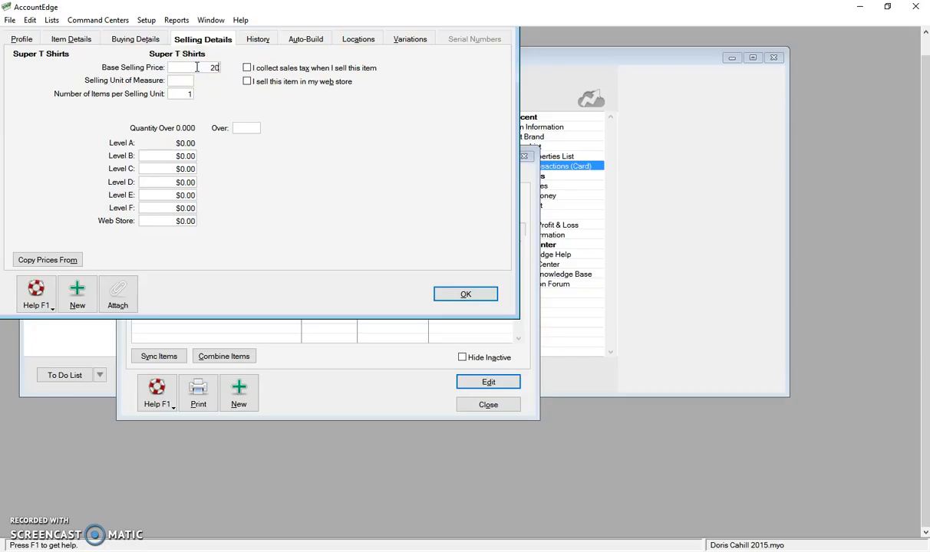
pyautogui.press('Tab')
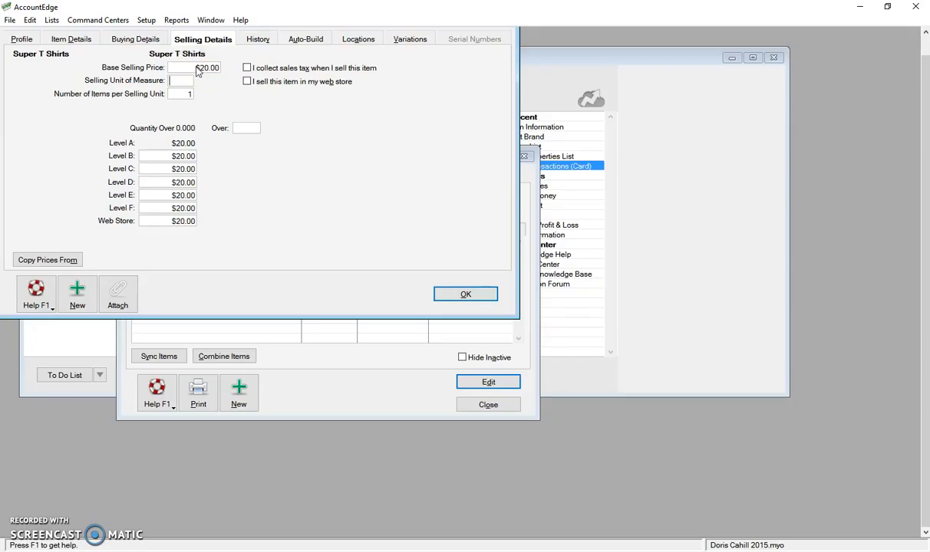
pyautogui.click(248, 69)
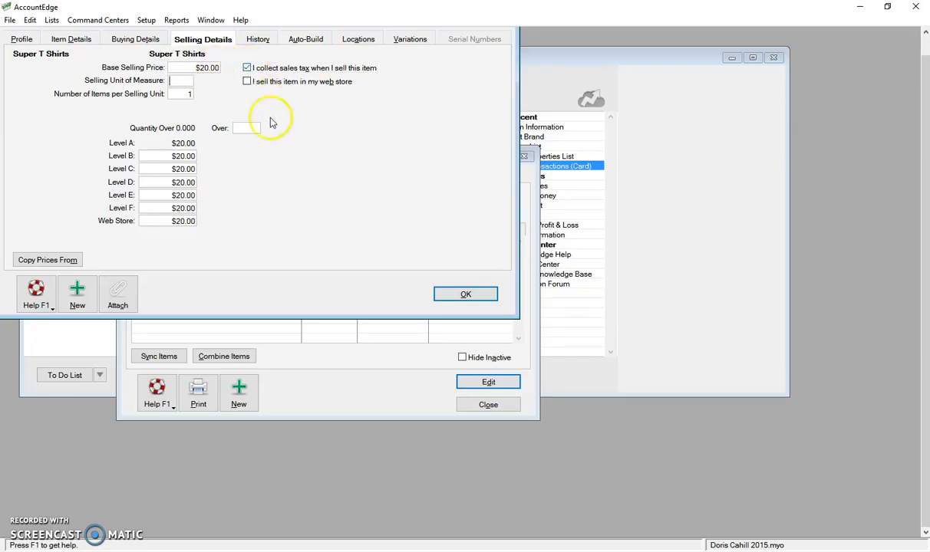
pyautogui.click(247, 82)
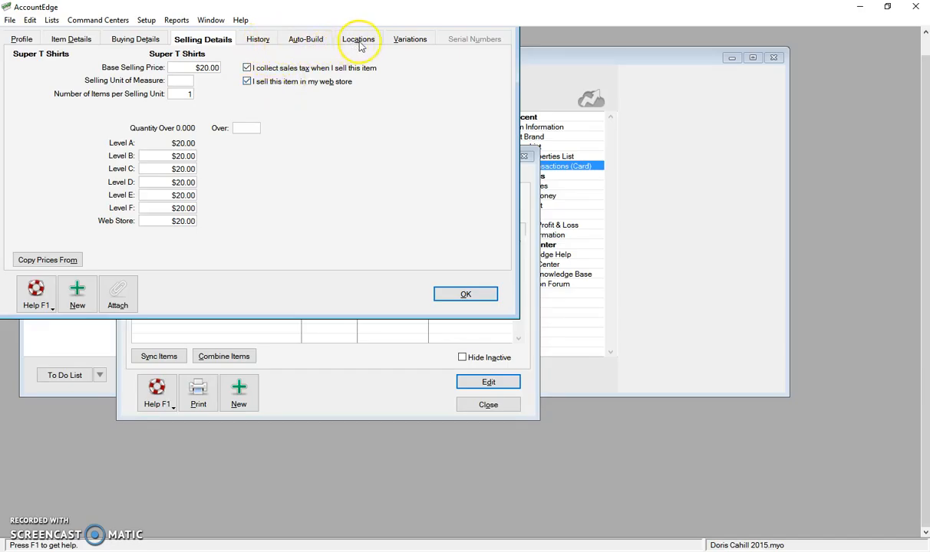
# Step: Use Color as the item's first variation property and include Blue, Grey and Red
pyautogui.click(402, 41)
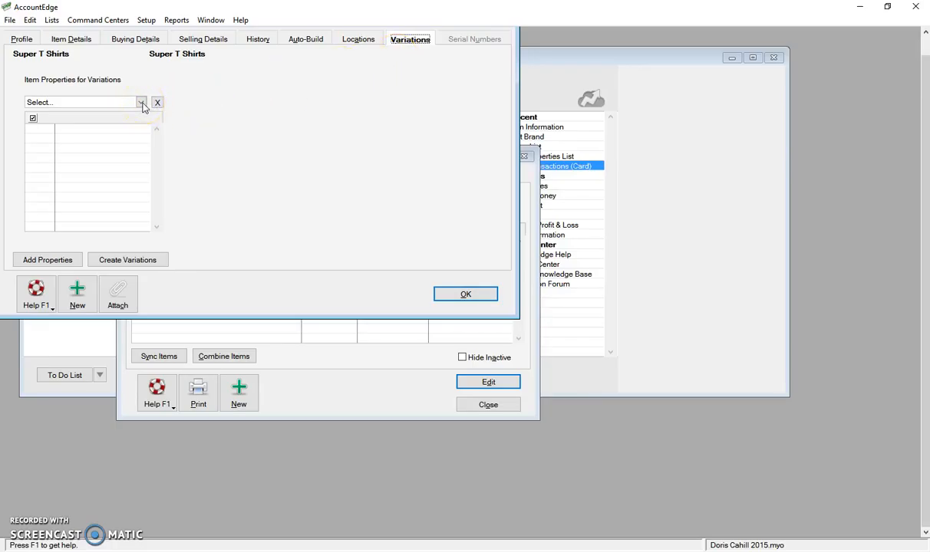
pyautogui.click(142, 103)
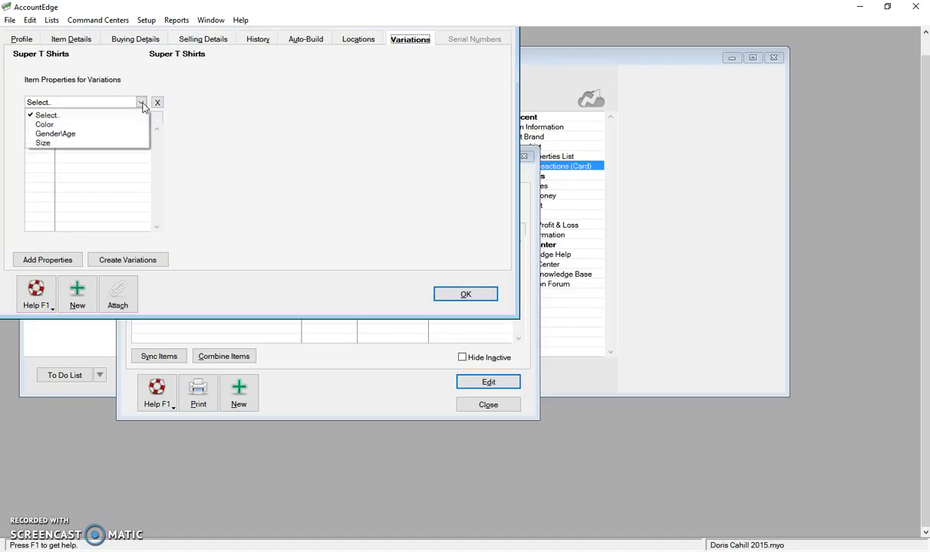
pyautogui.click(97, 125)
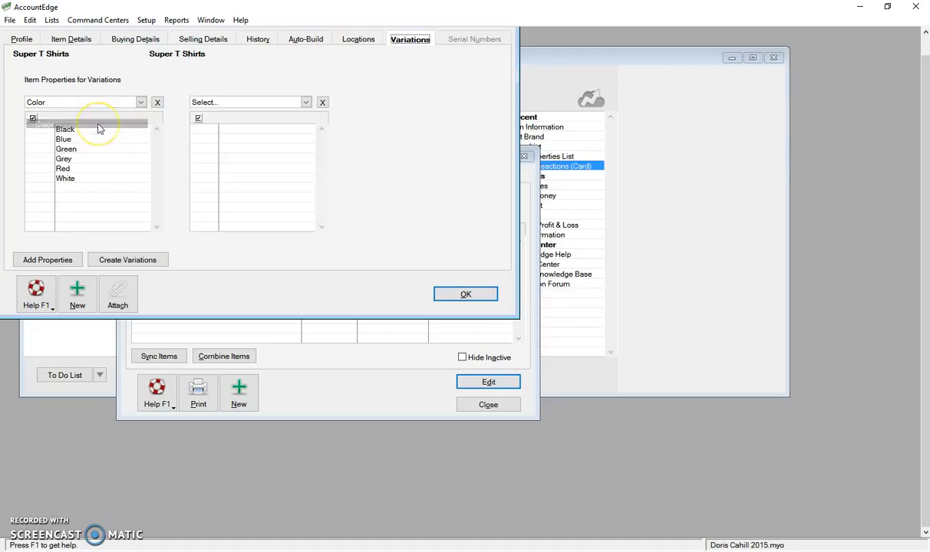
pyautogui.click(42, 137)
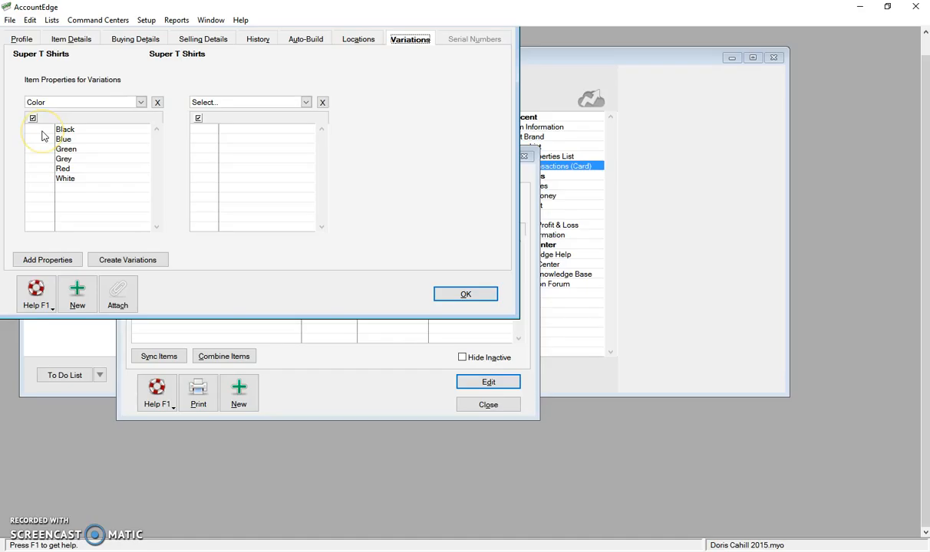
pyautogui.click(44, 129)
pyautogui.click(44, 141)
pyautogui.click(43, 129)
pyautogui.click(42, 168)
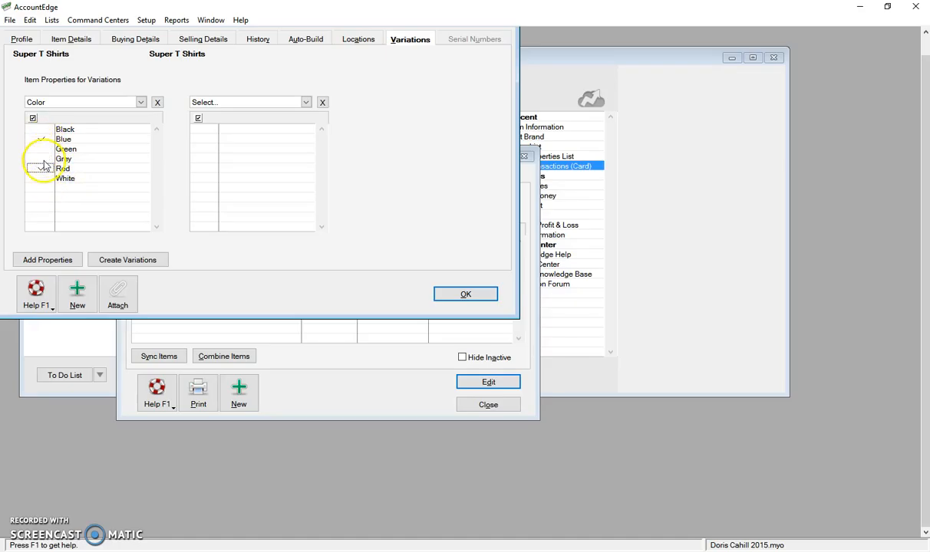
pyautogui.click(40, 158)
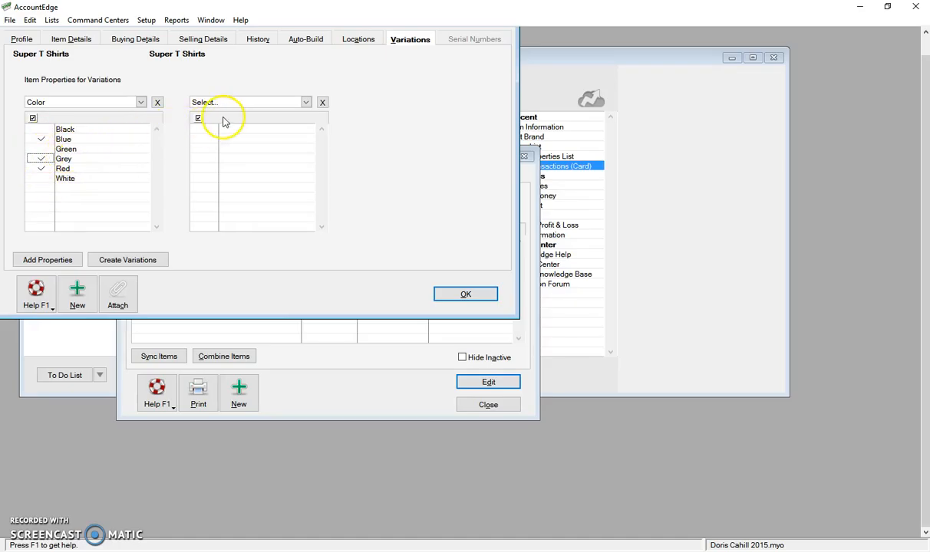
# Step: Add Gender\Age as the second variation property and include Boys, Girls, Mens and Womens
pyautogui.click(306, 102)
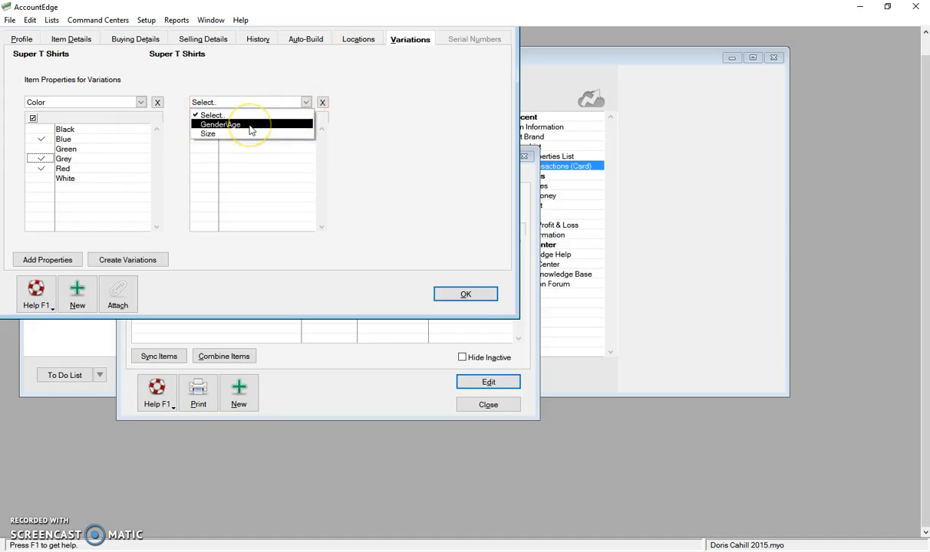
pyautogui.click(250, 125)
pyautogui.click(205, 130)
pyautogui.click(206, 139)
pyautogui.click(206, 149)
pyautogui.click(206, 159)
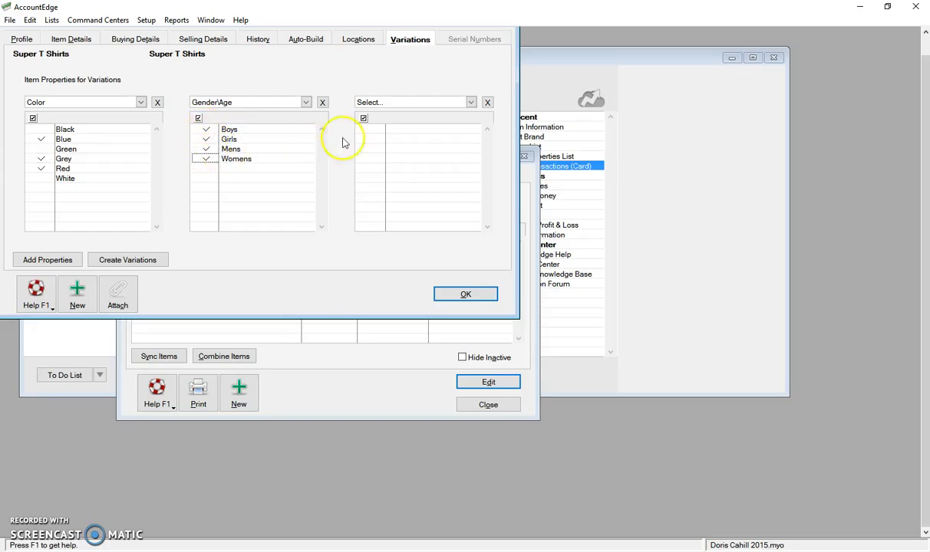
# Step: Add Size as the third variation property and include all its sizes, from Extra Extra Small to Extra Extra Large
pyautogui.click(470, 103)
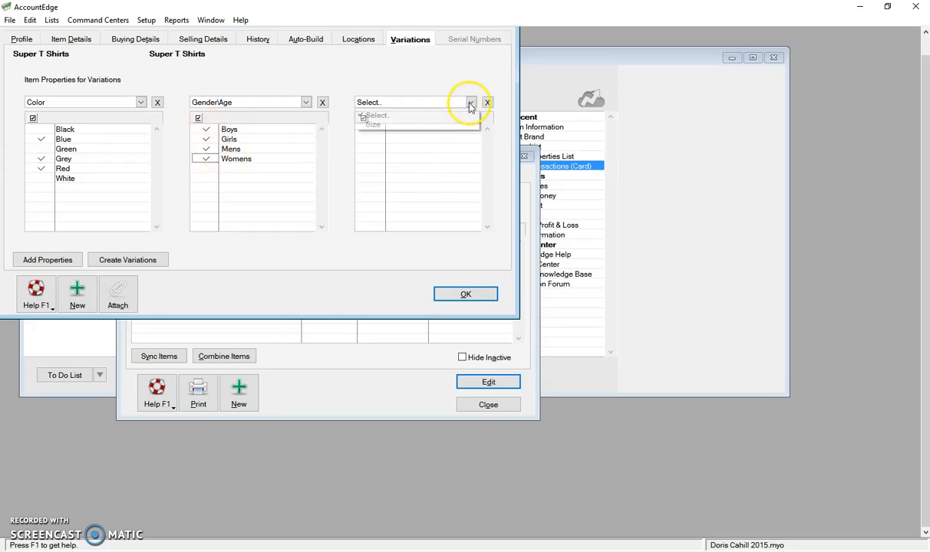
pyautogui.click(402, 125)
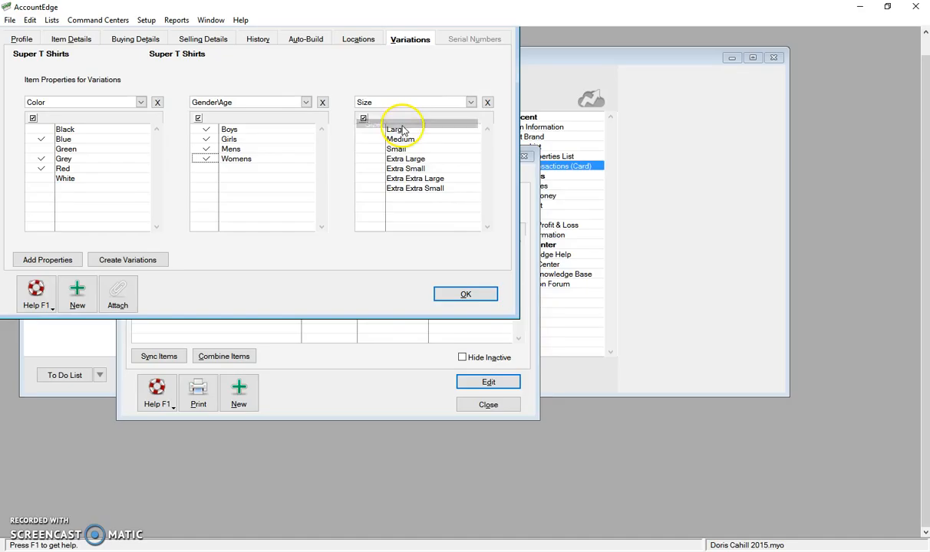
pyautogui.click(364, 118)
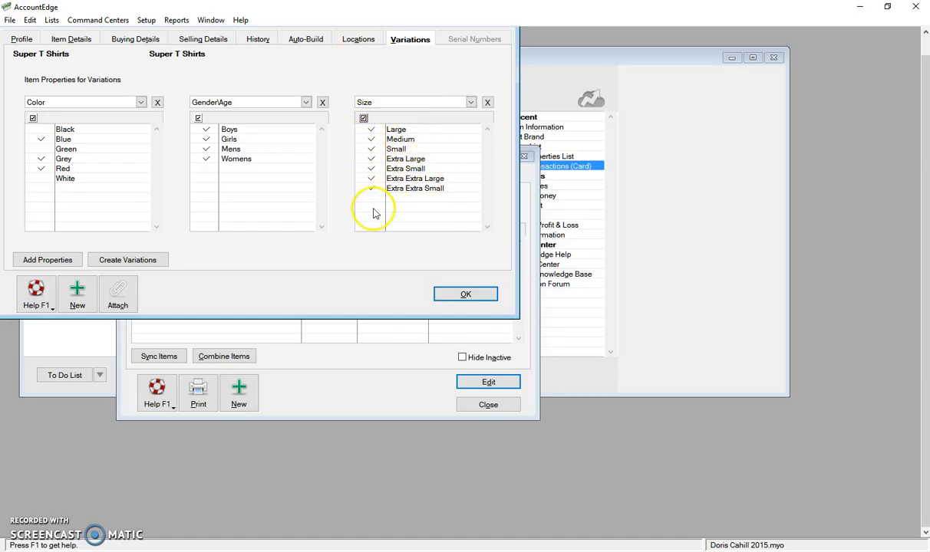
pyautogui.click(363, 119)
pyautogui.click(364, 118)
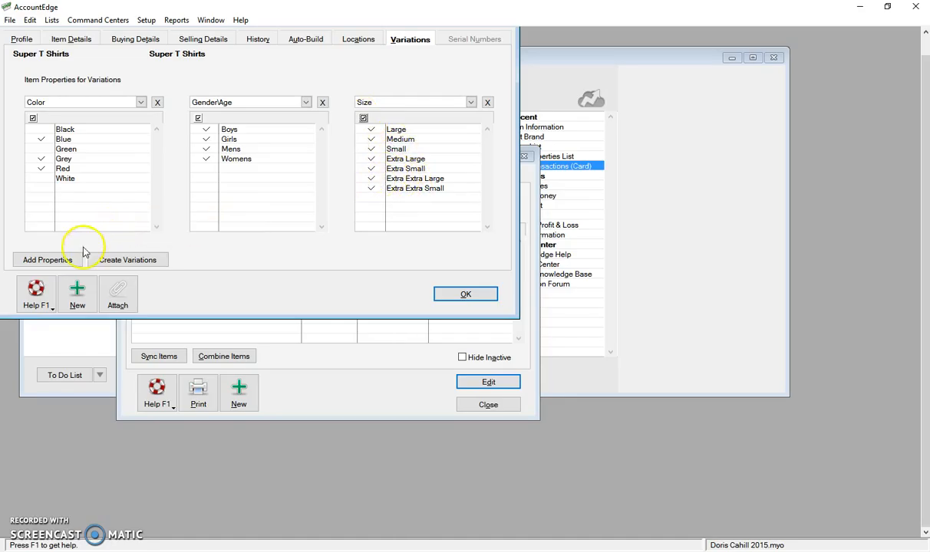
# Step: Create a new item property named Neckline and return to the item's variations
pyautogui.click(66, 262)
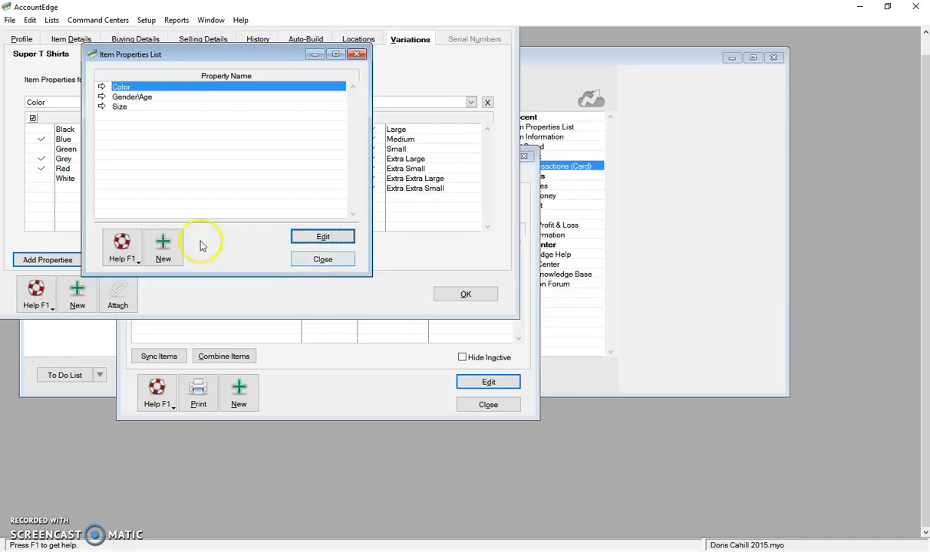
pyautogui.click(163, 247)
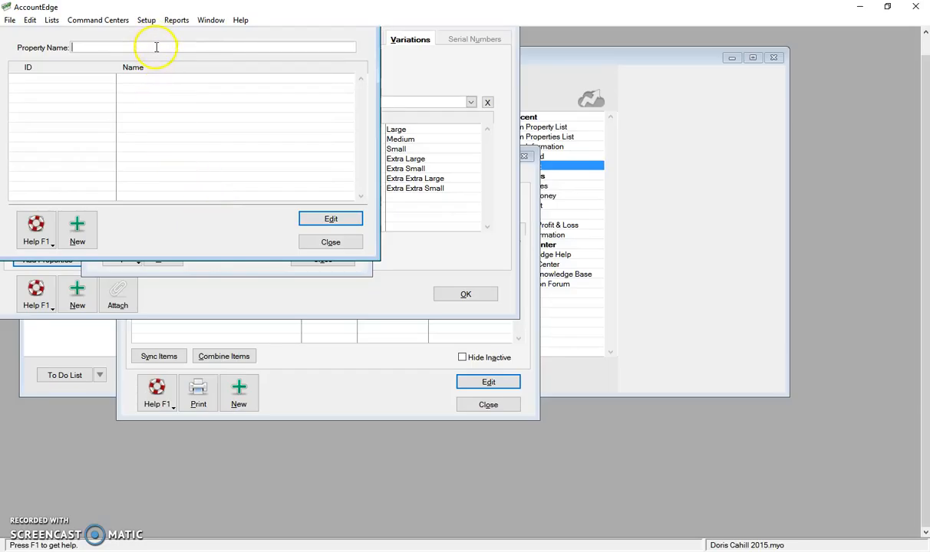
pyautogui.write('Neckline')
pyautogui.click(330, 241)
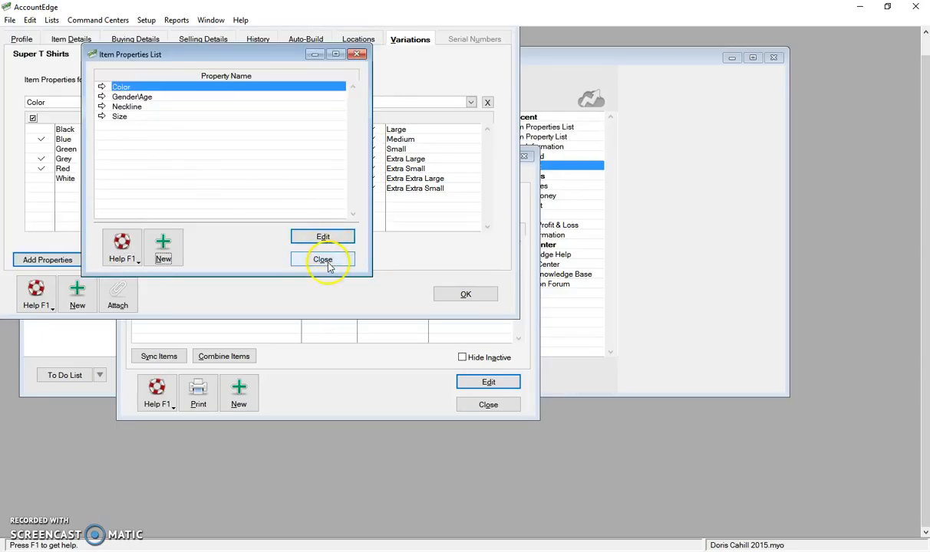
pyautogui.click(322, 260)
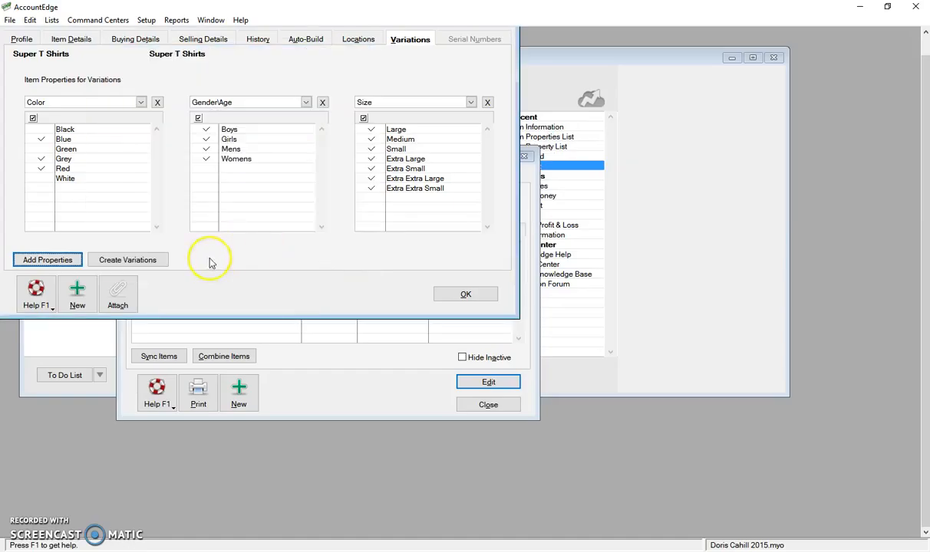
# Step: Create the Super T Shirts variations from the selected colors, gender/age groups and sizes, and finish the item record
pyautogui.click(154, 261)
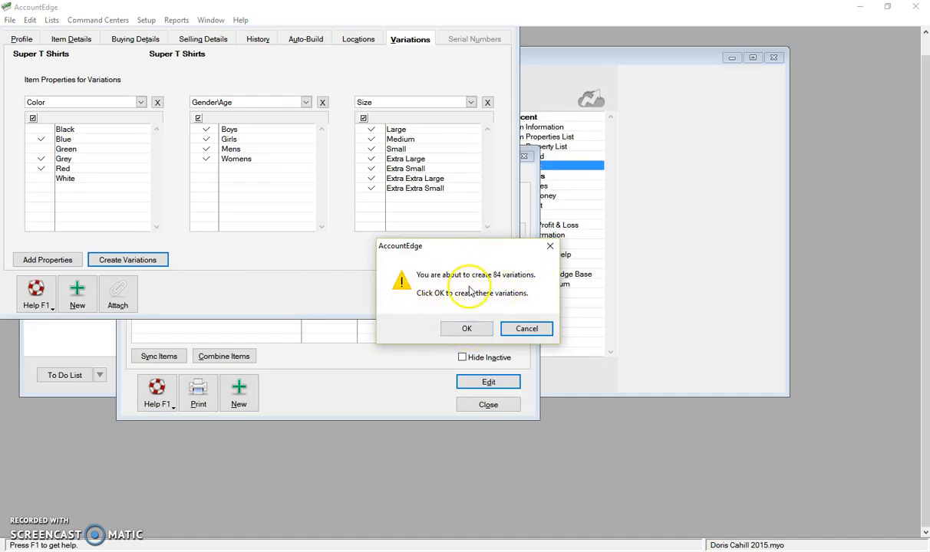
pyautogui.click(467, 329)
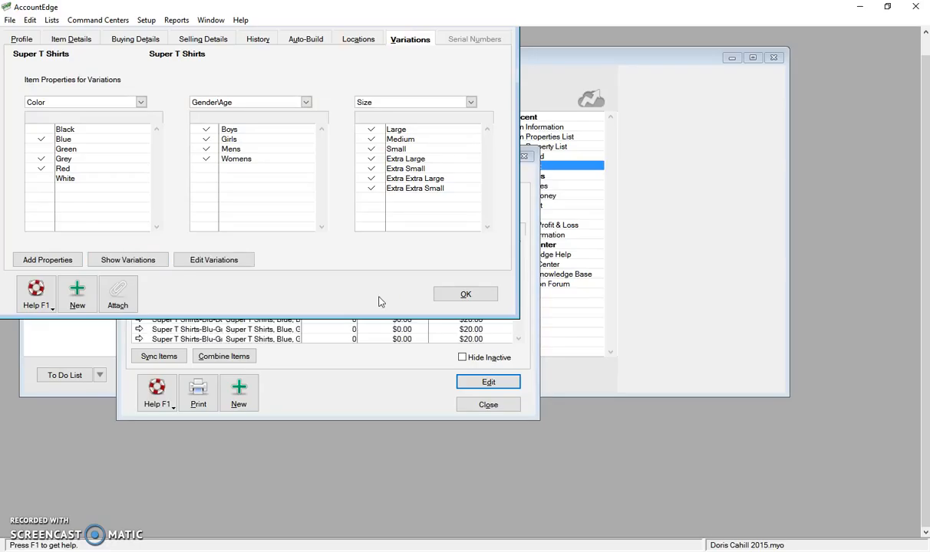
pyautogui.click(457, 296)
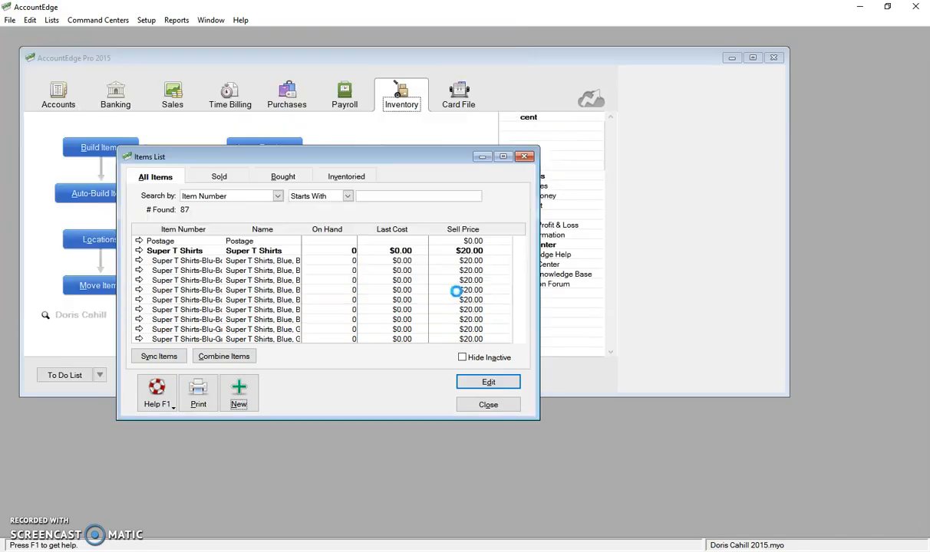
pyautogui.click(482, 404)
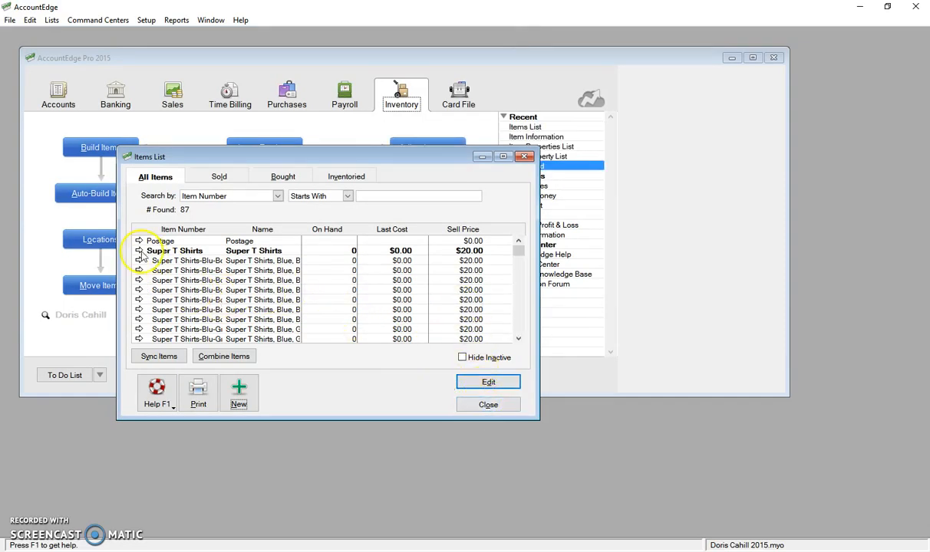